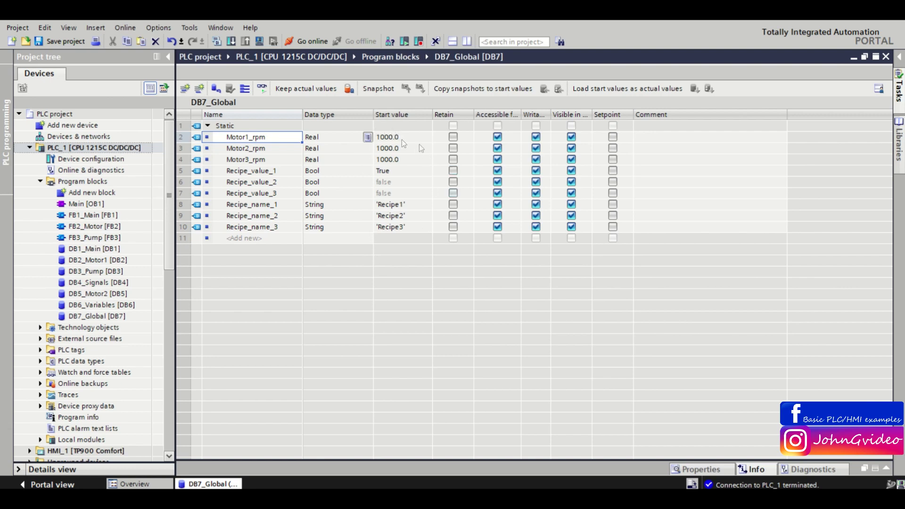
Monitor all of DB7_Global's values online beside its start values
click(263, 89)
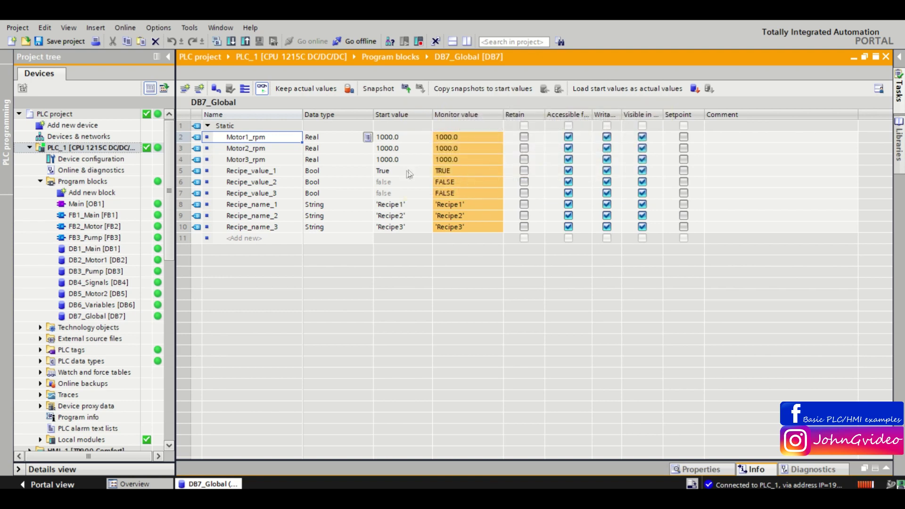
Capture a snapshot of DB7_Global's current actual values into the Snapshot column
click(405, 88)
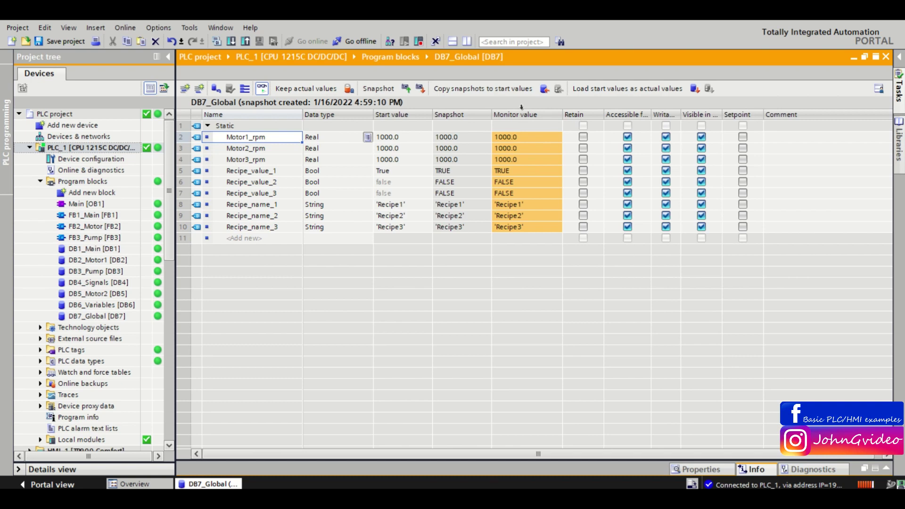
Set live Motor1_rpm to 1200 and toggle Recipe_value_2 to TRUE
double_click(528, 136)
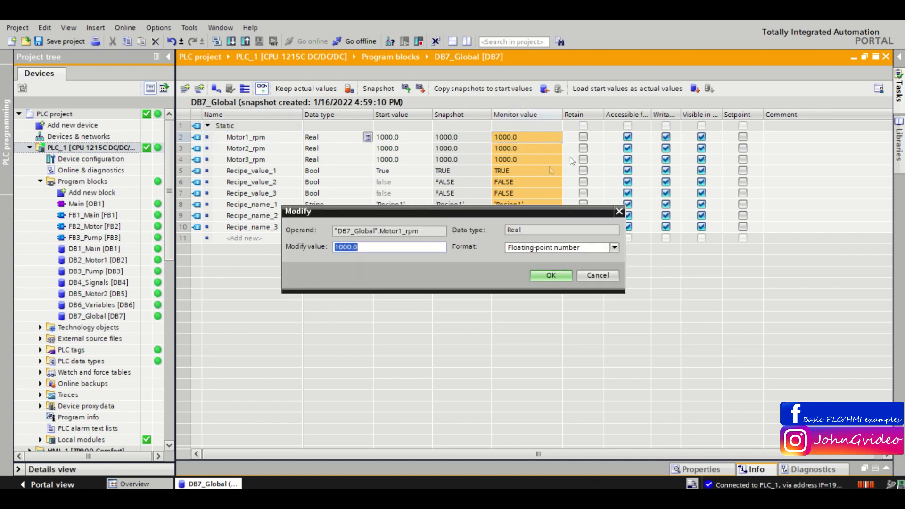
text(1200)
key(Return)
double_click(508, 182)
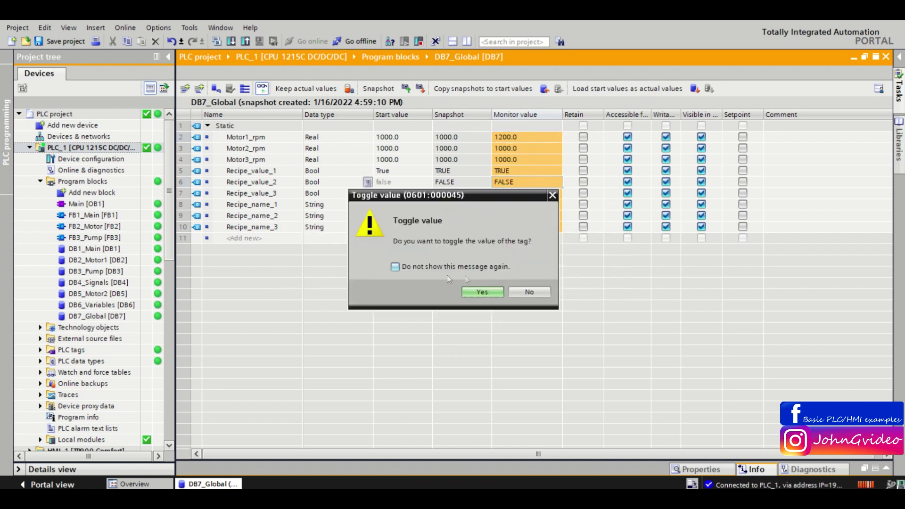
click(481, 292)
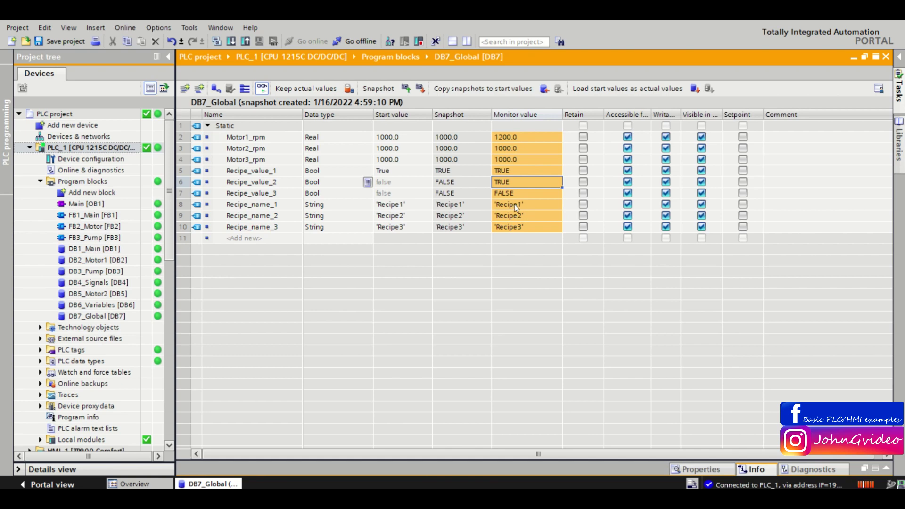
Change the live Recipe_name_1 from 'Recipe1' to 'Recipe_cookie'
double_click(514, 205)
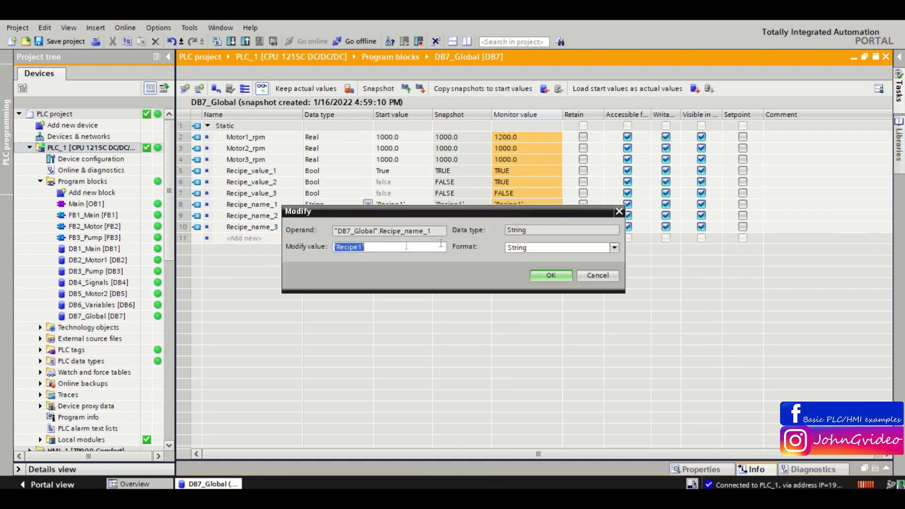
click(359, 247)
key(BackSpace)
text(_cookie)
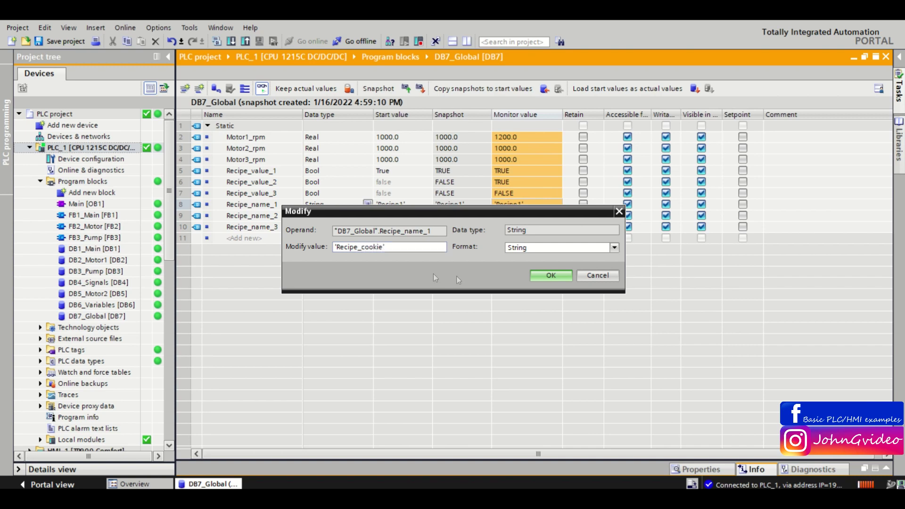
click(537, 278)
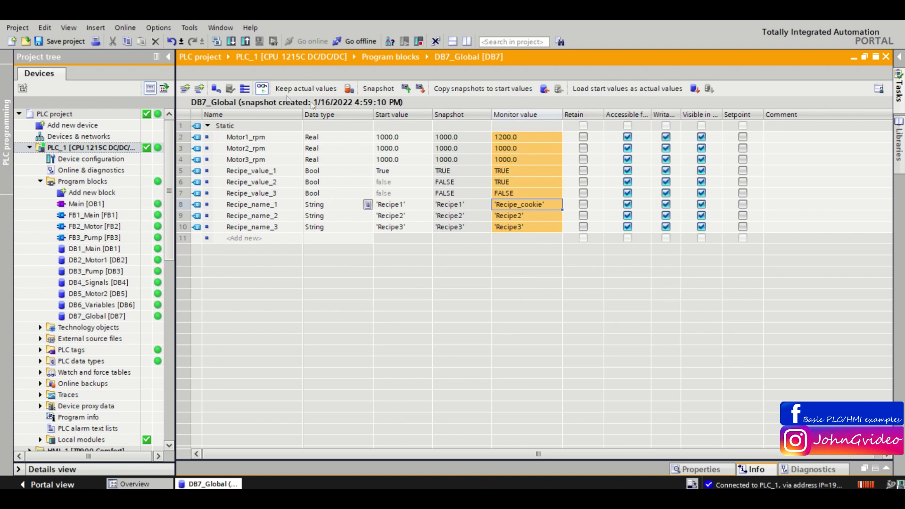
click(421, 89)
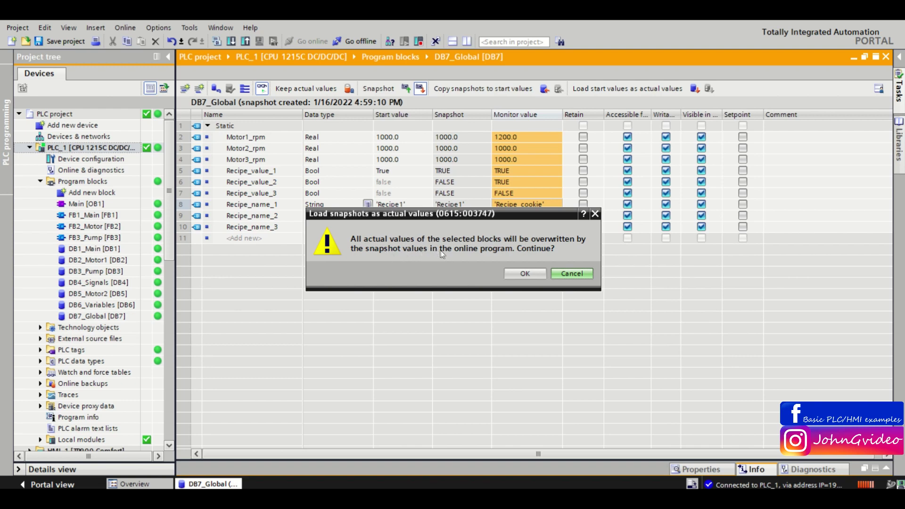
Load start values as actual values, restoring Motor1_rpm 1000.0, Recipe_value_2 FALSE and 'Recipe1'
click(522, 274)
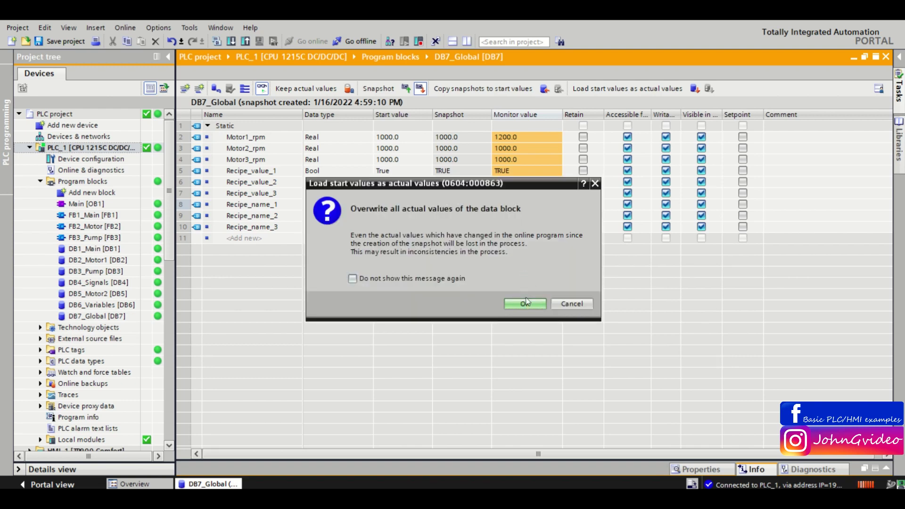
click(527, 304)
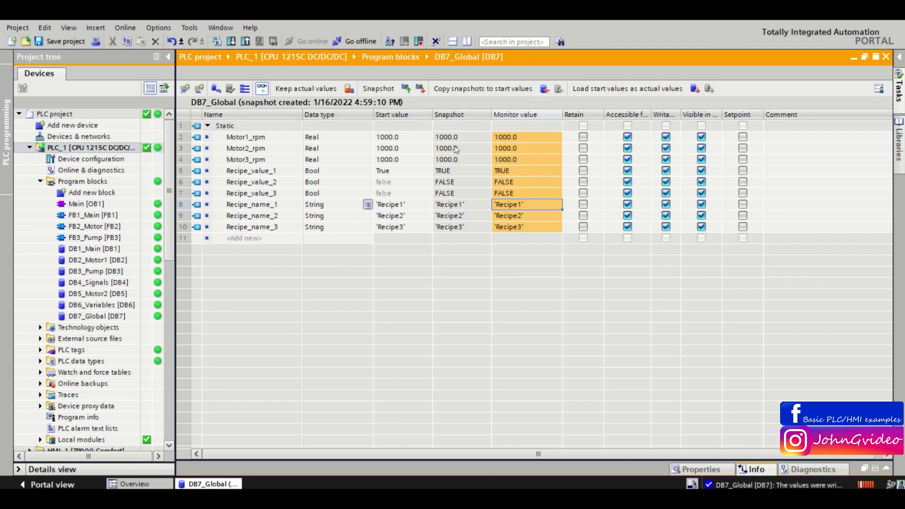
Change the live Motor1_rpm value from 1000.0 to 1300.0
double_click(520, 137)
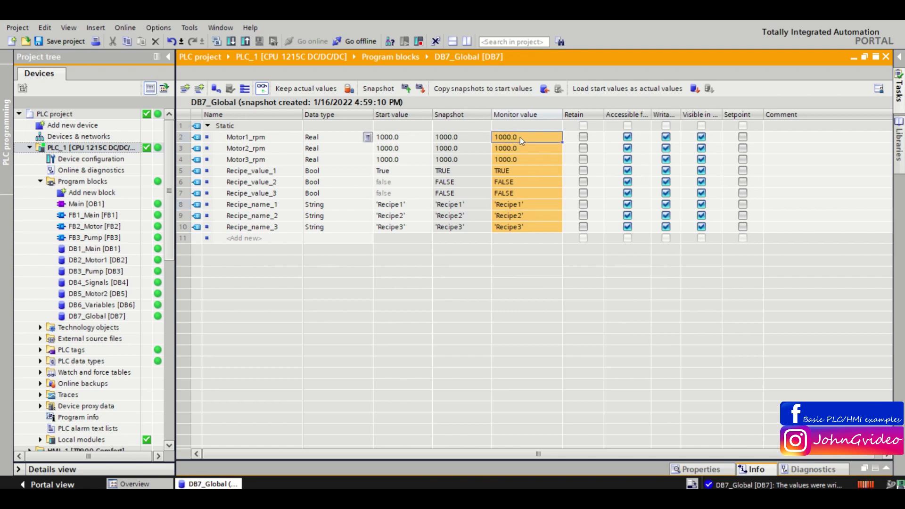
drag(338, 247, 343, 247)
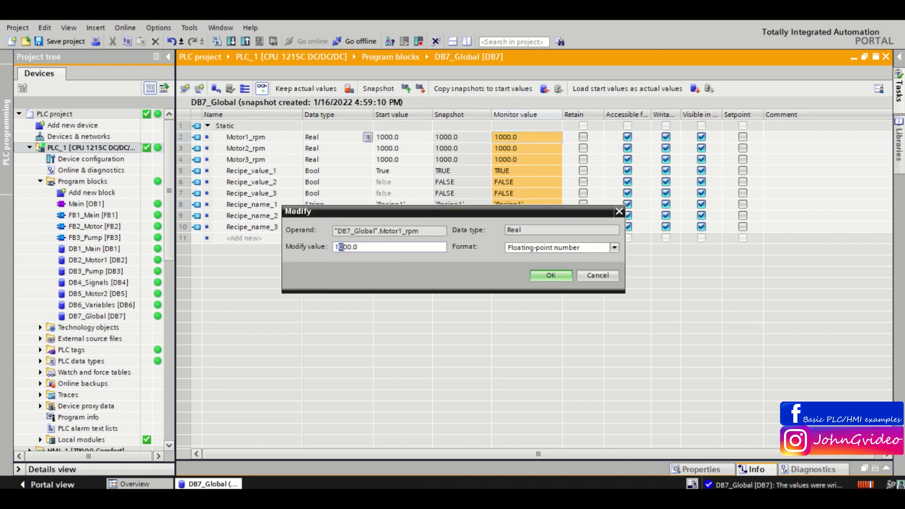
text(3)
key(Return)
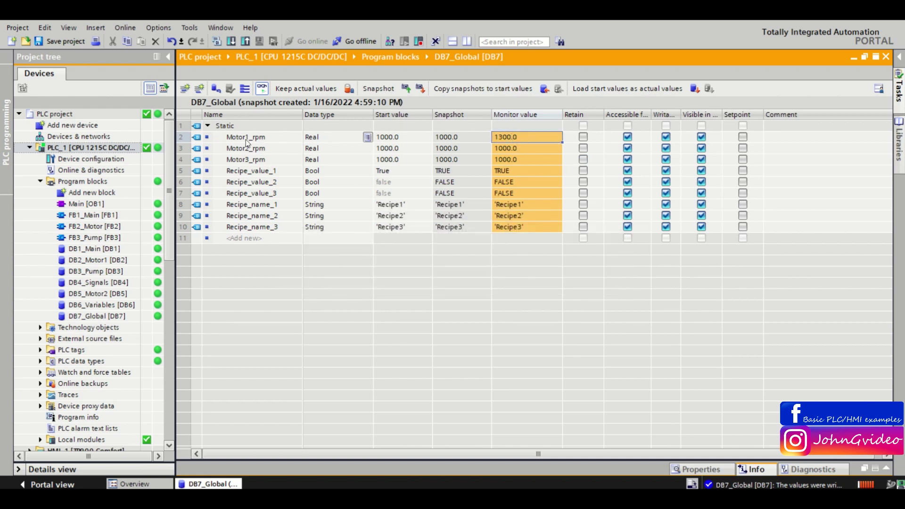
Change the live Recipe_name_2 from 'Recipe2' to 'Recipe_cookies'
double_click(517, 215)
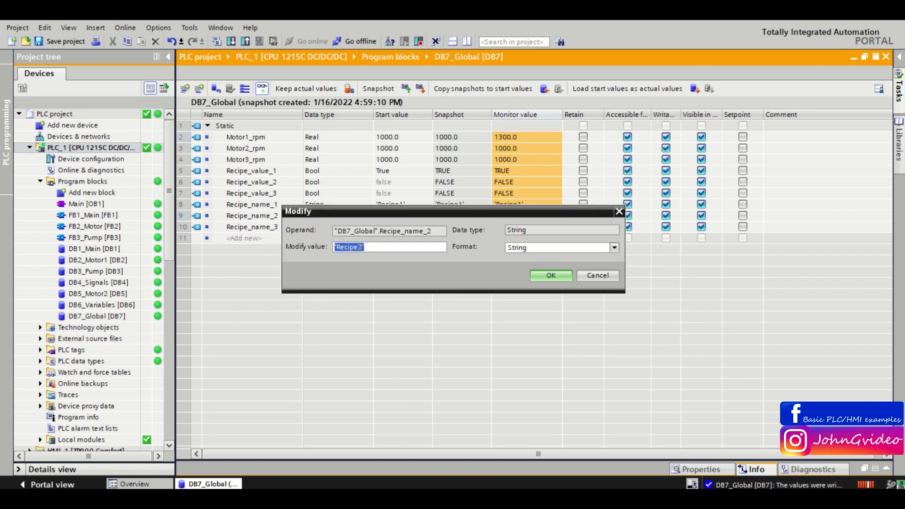
drag(357, 248, 364, 248)
text(%)
key(BackSpace)
text(_cookies)
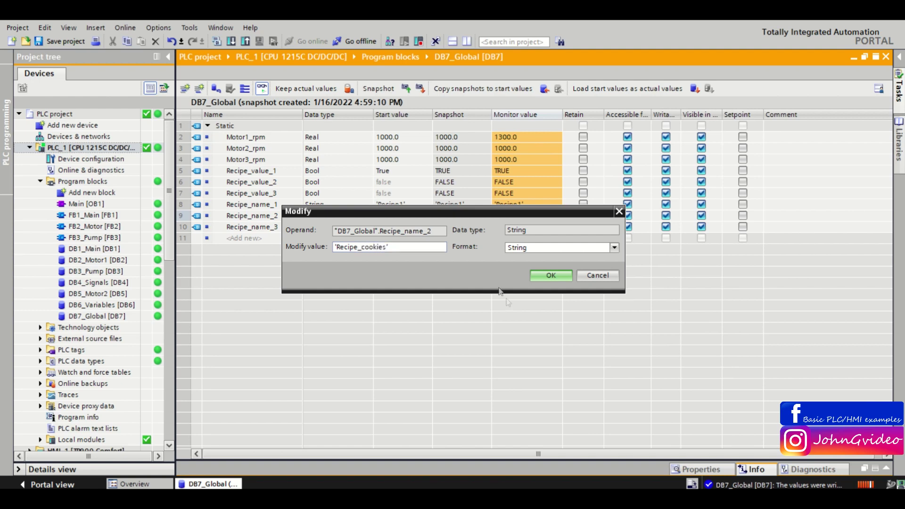
click(547, 275)
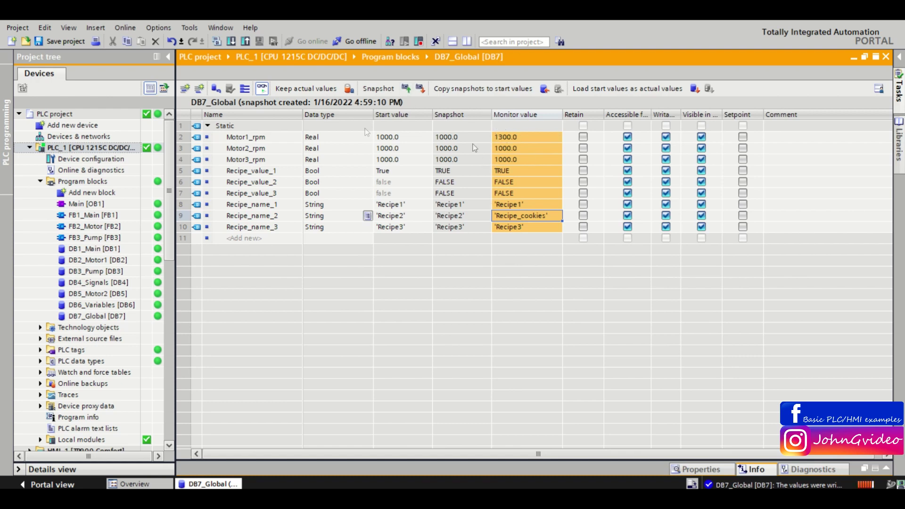
Take a new snapshot capturing Motor1_rpm 1300.0 and Recipe_name_2 'Recipe_cookies'
click(404, 88)
Copy the snapshot holding 1300.0 and 'Recipe_cookies' into DB7_Global's start values
click(544, 90)
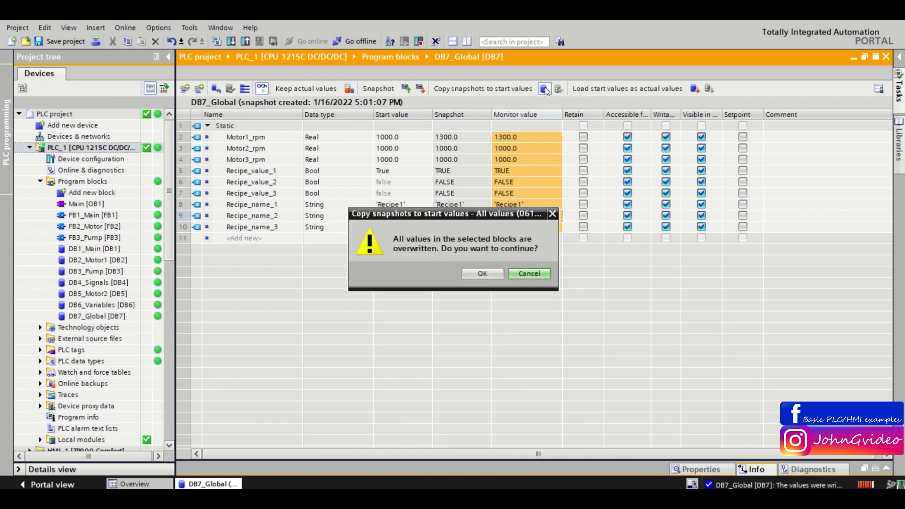